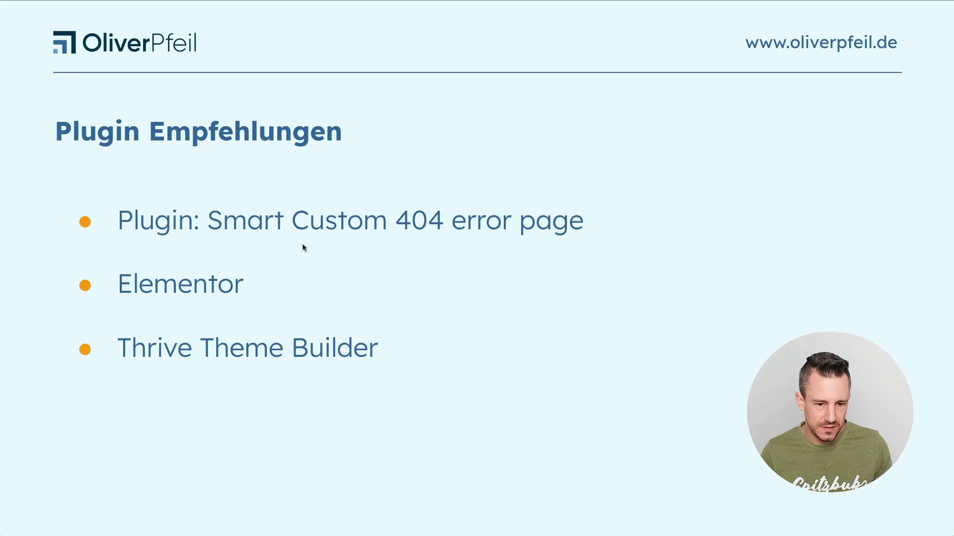
{"action": "key", "text": "Right"}
{"action": "key", "text": "Left"}
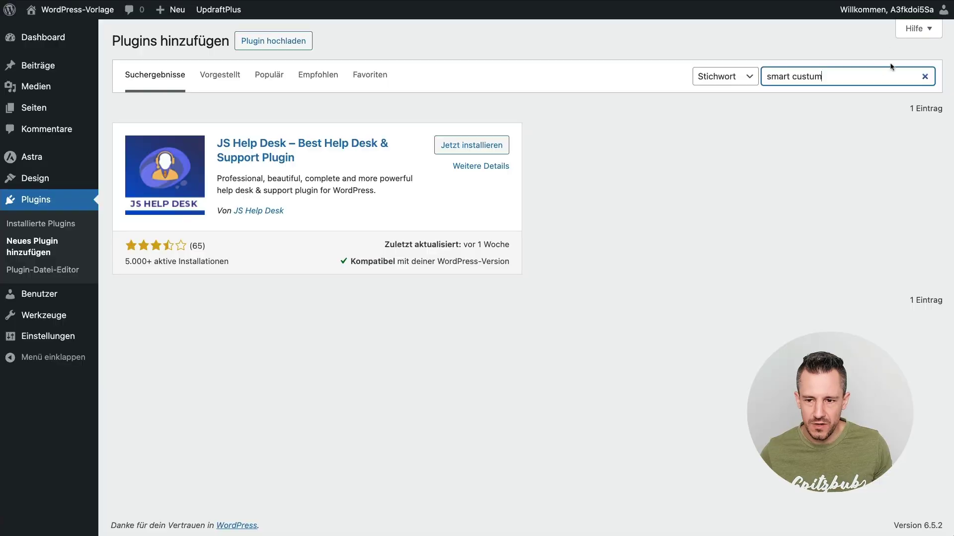
Step: Search the plugin directory for "smart custom 404 error page", correcting the misspelled word "custum" to "custom"
{"action": "type", "text": "404 error page"}
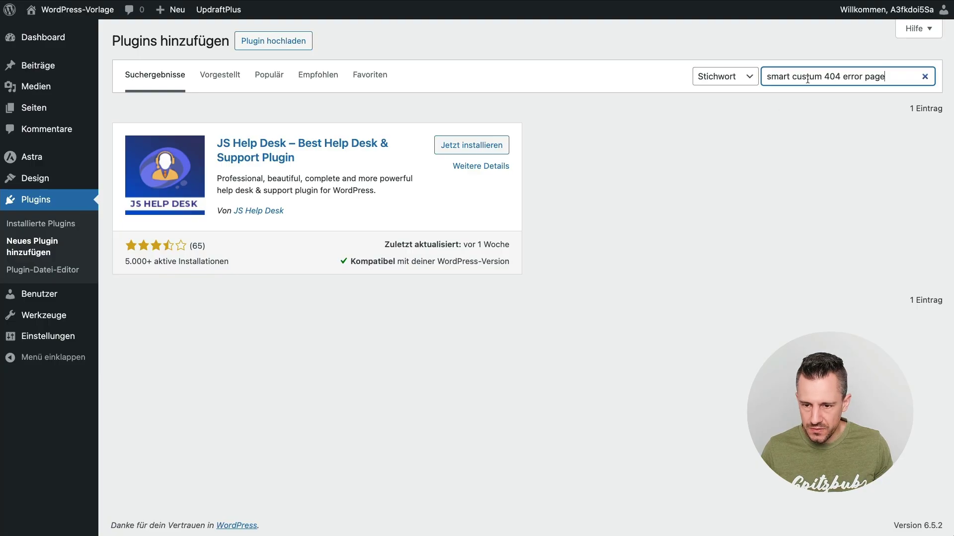
{"action": "key", "text": "Delete"}
{"action": "type", "text": "o"}
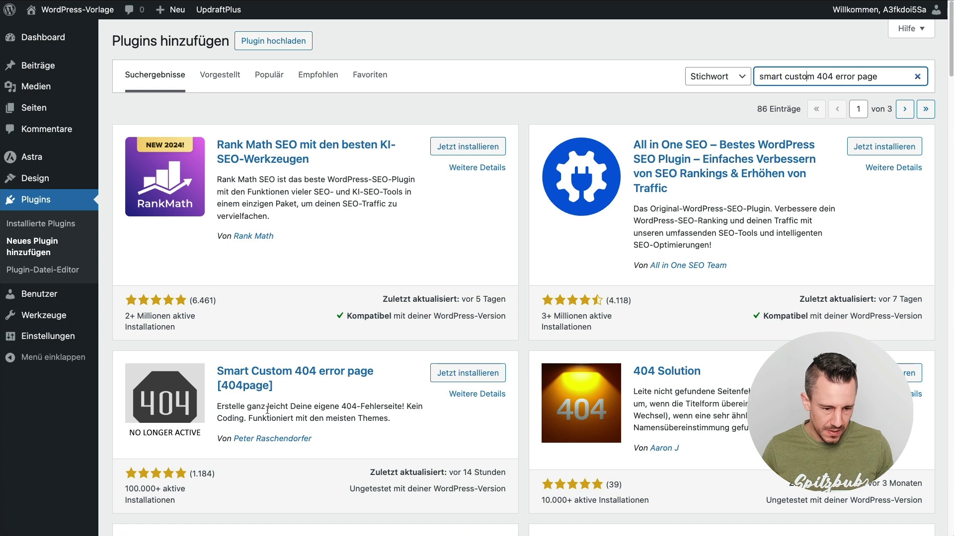
Step: Install and activate the plugin "Smart Custom 404 error page [404page]"
{"action": "scroll", "coordinate": [163, 415], "scroll_direction": "down", "scroll_amount": 1}
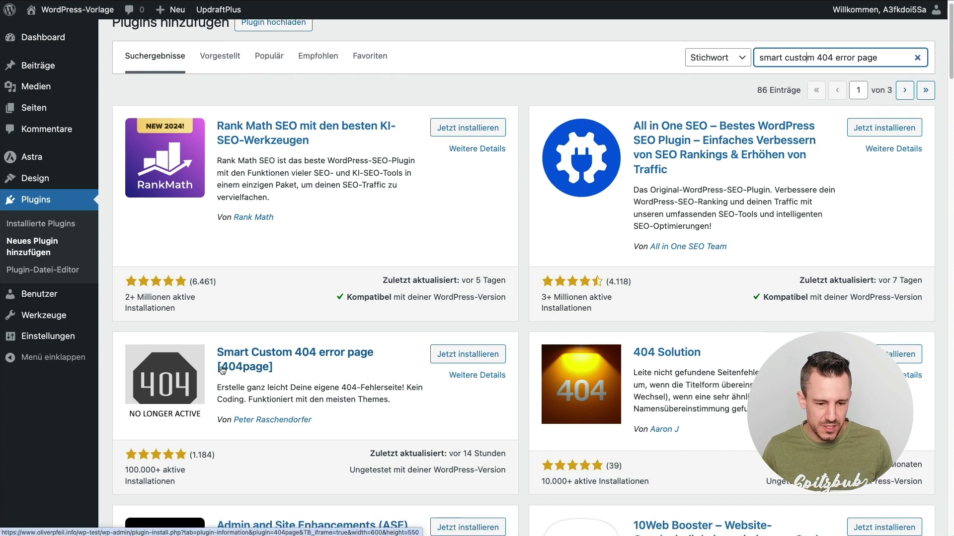
{"action": "scroll", "coordinate": [314, 382], "scroll_direction": "down", "scroll_amount": 3}
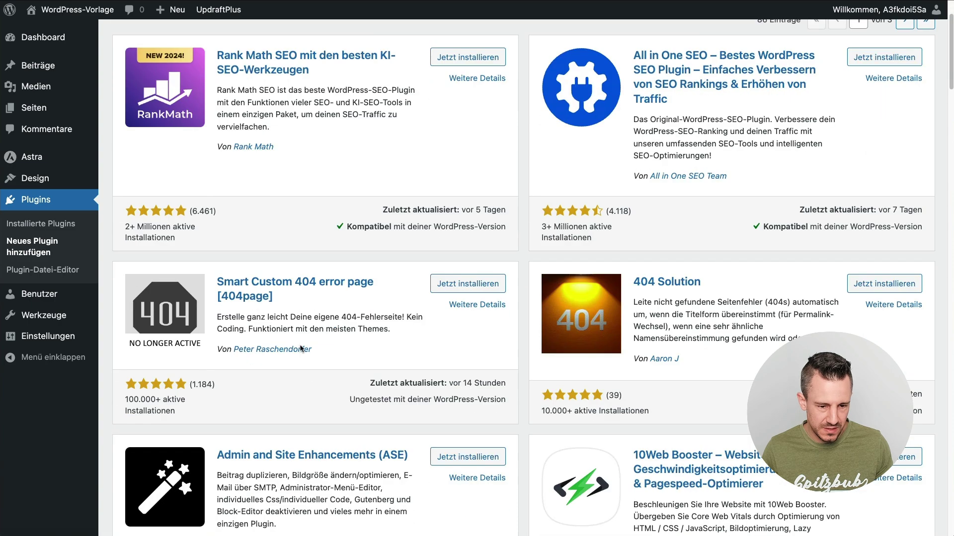
{"action": "key", "text": "super+plus"}
{"action": "key", "text": "super+plus"}
{"action": "scroll", "coordinate": [298, 308], "scroll_direction": "down", "scroll_amount": 3}
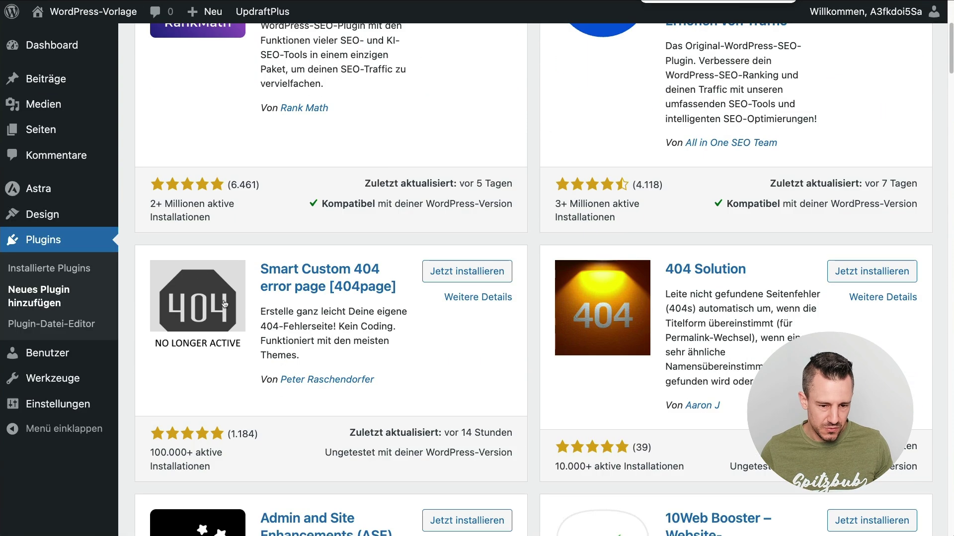
{"action": "left_click", "coordinate": [452, 272]}
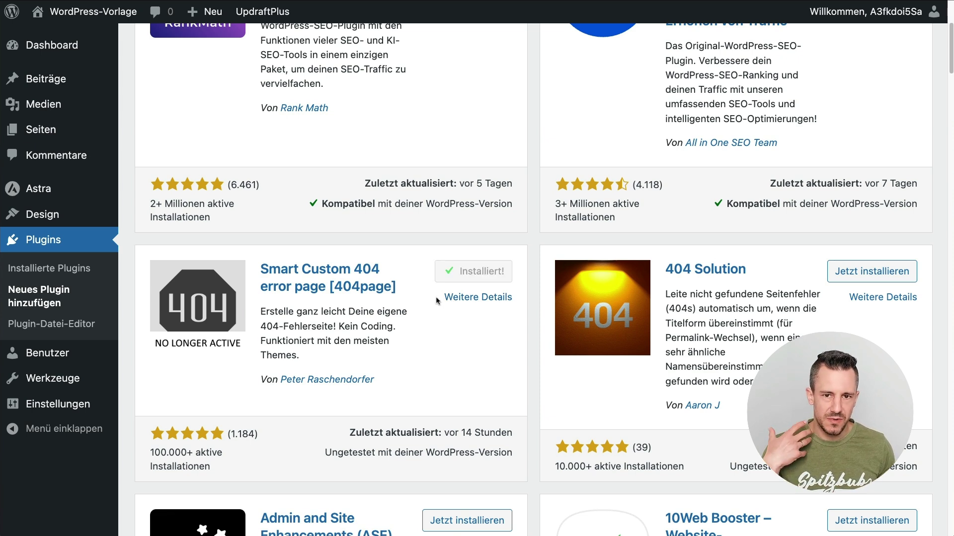
{"action": "left_click", "coordinate": [480, 280]}
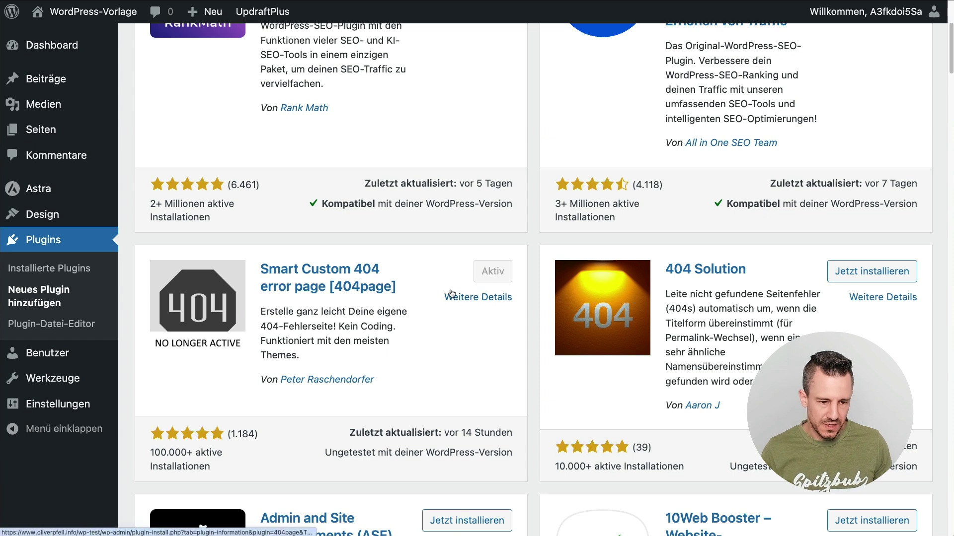
Step: Look through the site's general settings and the other settings sections for the 404 plugin's options
{"action": "mouse_move", "coordinate": [87, 407]}
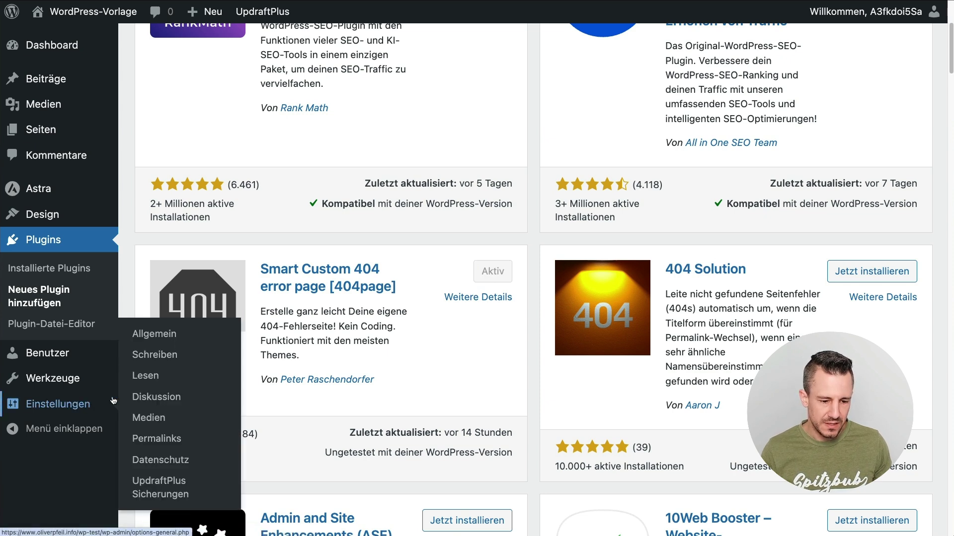
{"action": "left_click", "coordinate": [154, 407]}
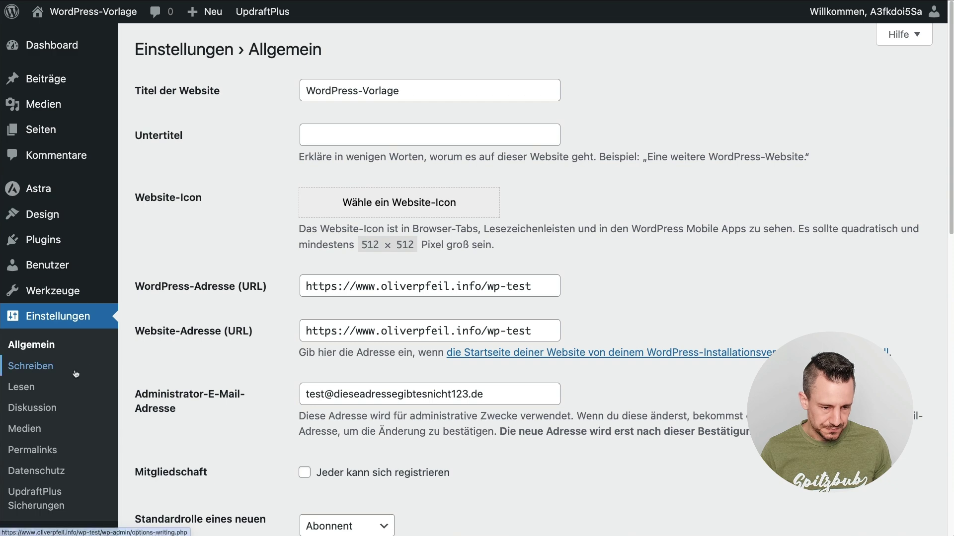
{"action": "scroll", "coordinate": [69, 77], "scroll_direction": "down", "scroll_amount": 3}
{"action": "scroll", "coordinate": [70, 77], "scroll_direction": "up", "scroll_amount": 3}
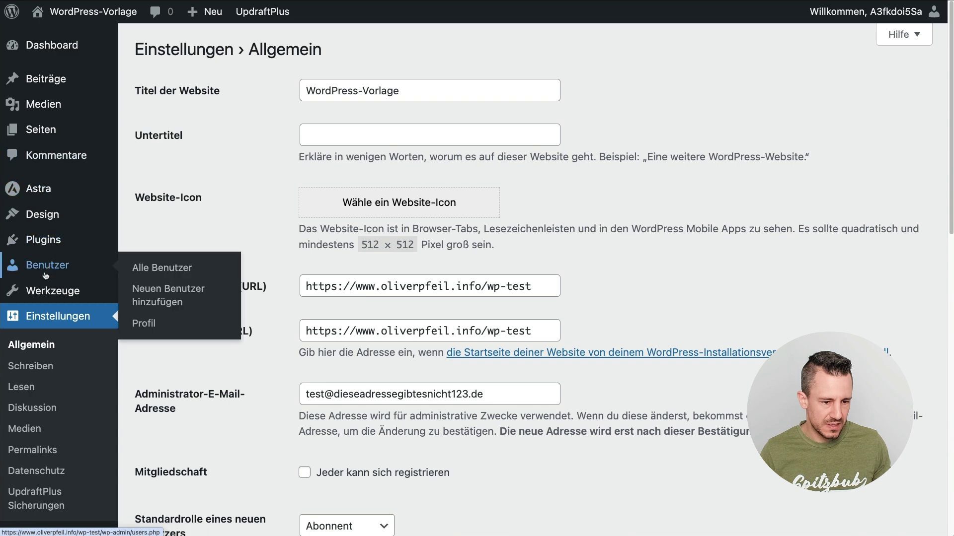
{"action": "scroll", "coordinate": [44, 393], "scroll_direction": "down", "scroll_amount": 3}
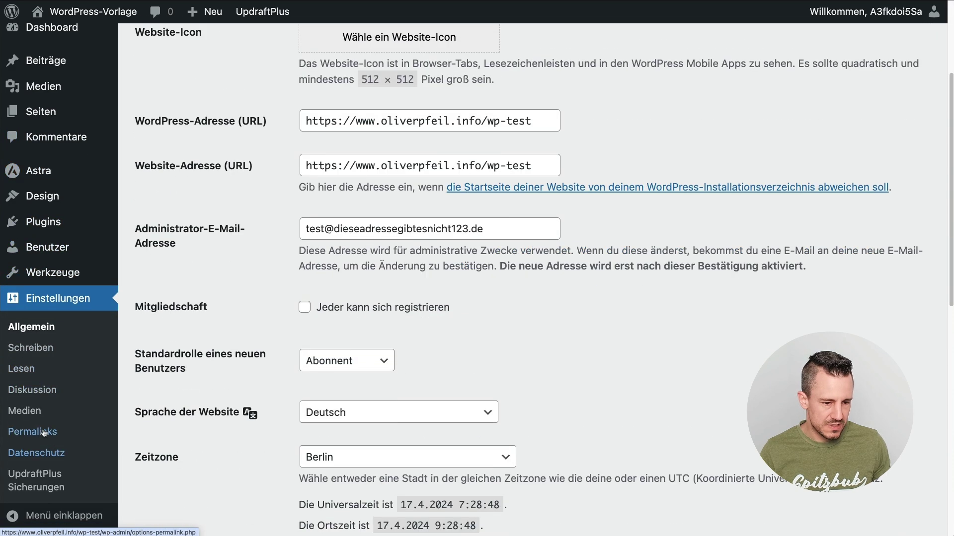
{"action": "scroll", "coordinate": [38, 269], "scroll_direction": "up", "scroll_amount": 5}
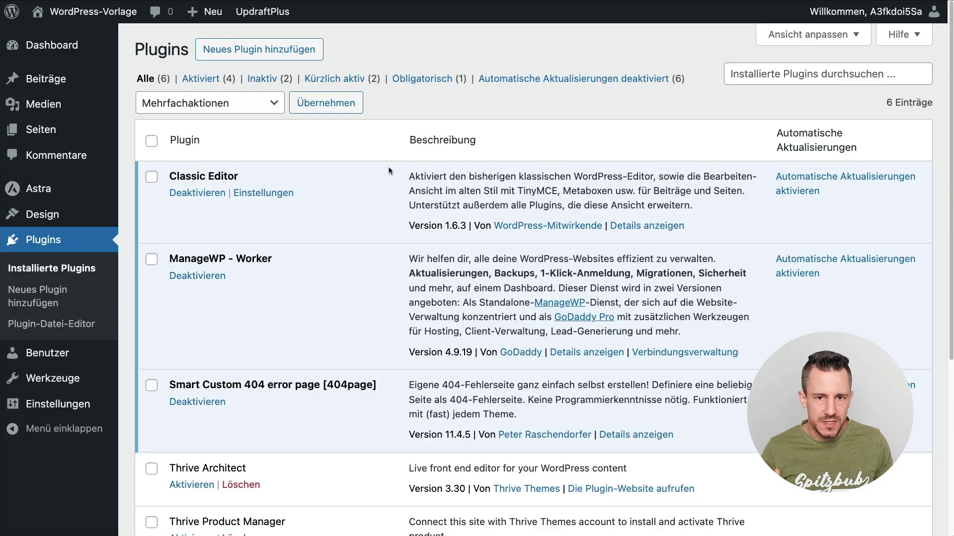
Step: Open the 404-Fehlerseite settings under Design, review the advanced options and return to the general ones
{"action": "mouse_move", "coordinate": [34, 217]}
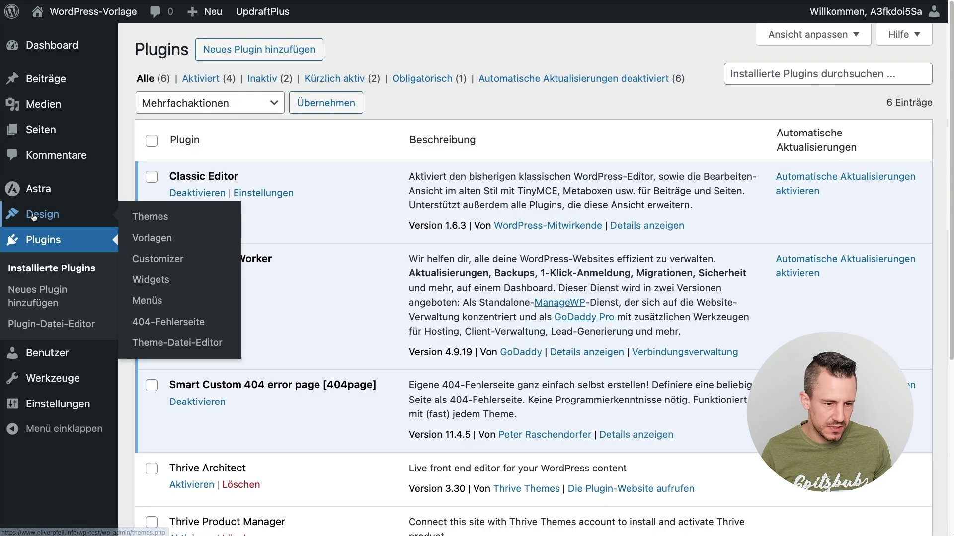
{"action": "left_click", "coordinate": [149, 320]}
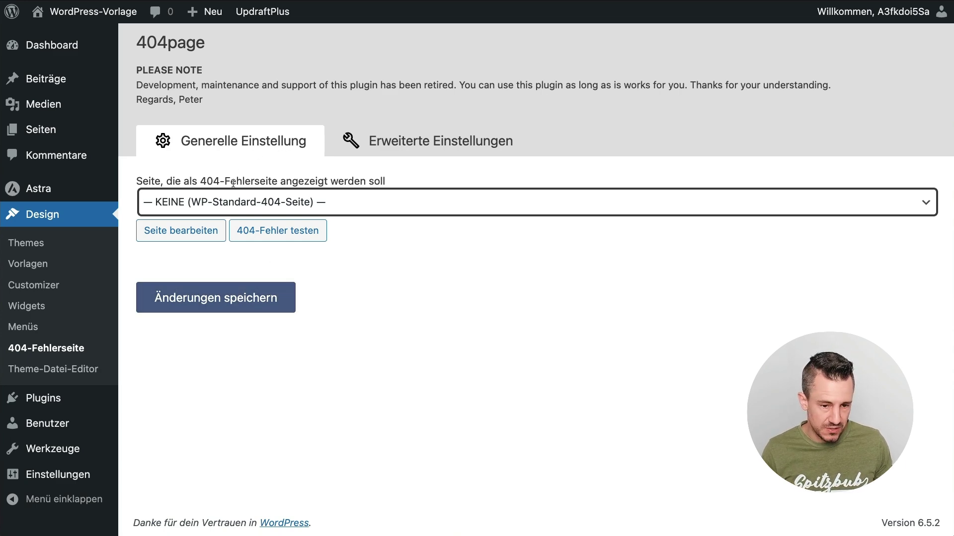
{"action": "left_click", "coordinate": [426, 147]}
{"action": "scroll", "coordinate": [274, 218], "scroll_direction": "down", "scroll_amount": 4}
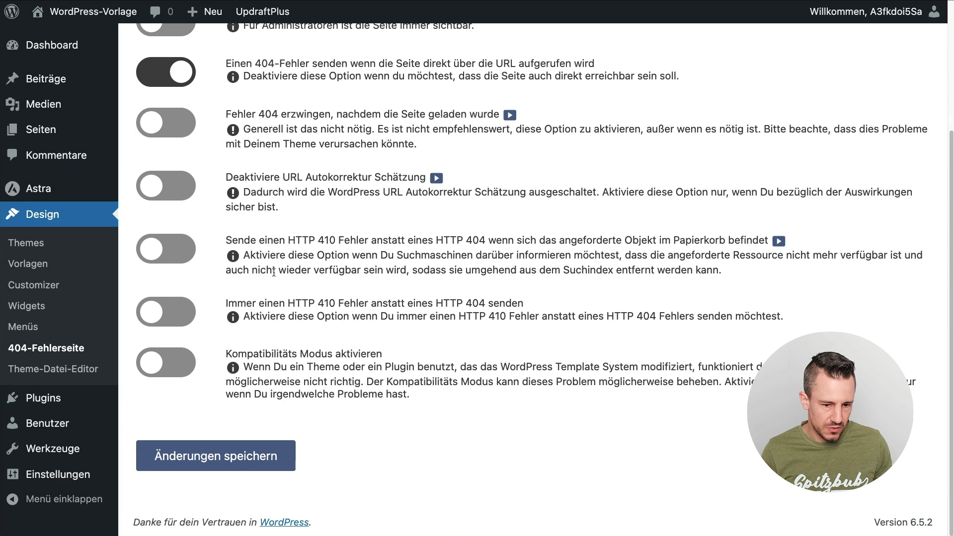
{"action": "scroll", "coordinate": [276, 271], "scroll_direction": "up", "scroll_amount": 4}
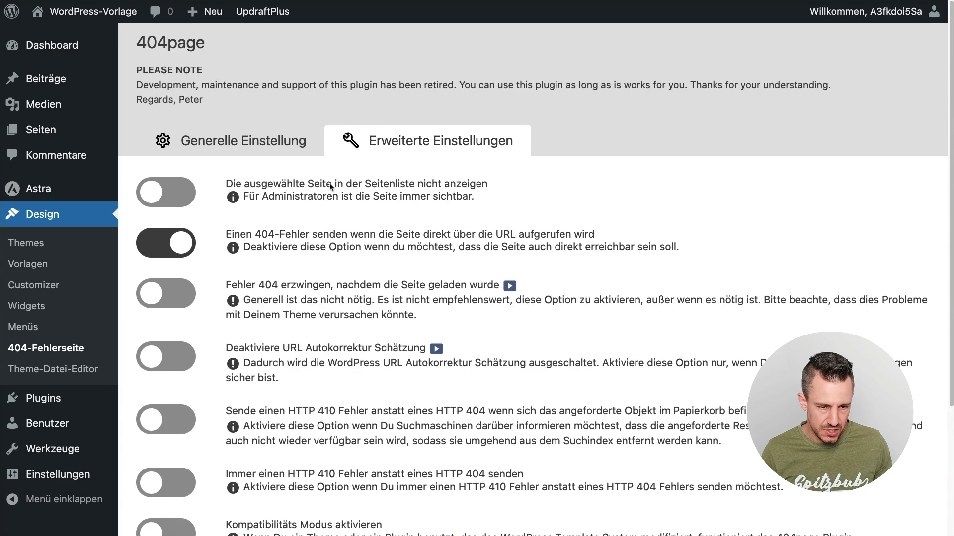
{"action": "double_click", "coordinate": [248, 136]}
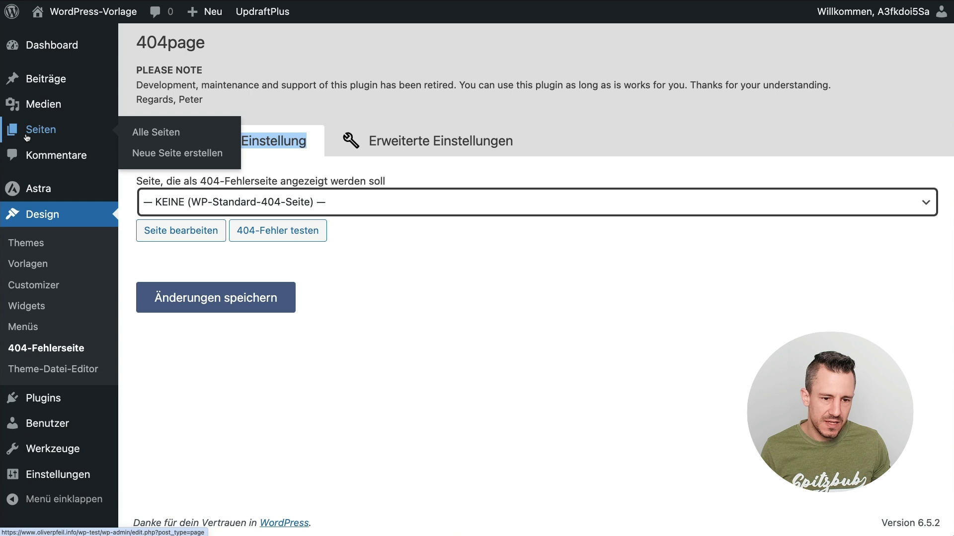
Step: Create a new page titled "404 Fehlerseite" and publish it
{"action": "left_click", "coordinate": [25, 138]}
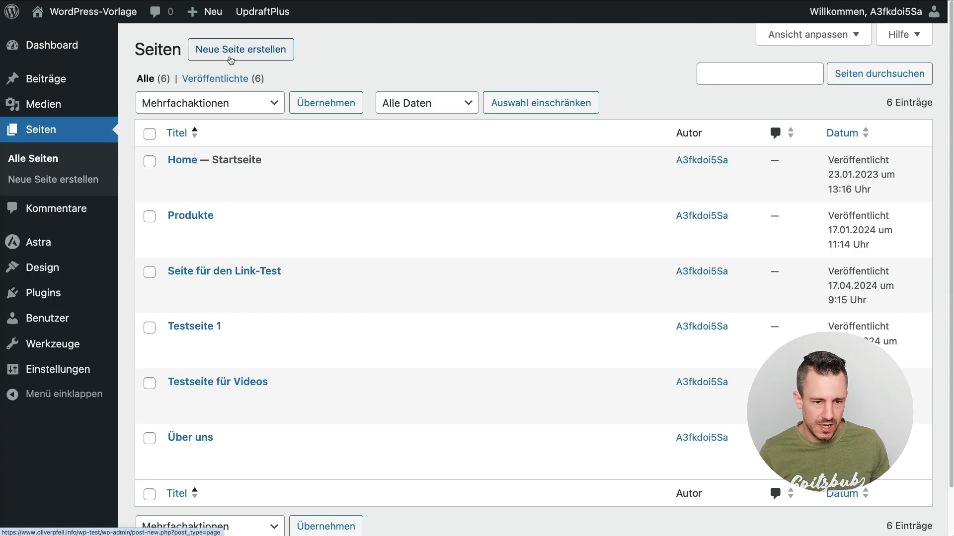
{"action": "left_click_drag", "start_coordinate": [235, 48], "coordinate": [252, 48]}
{"action": "left_click", "coordinate": [252, 49]}
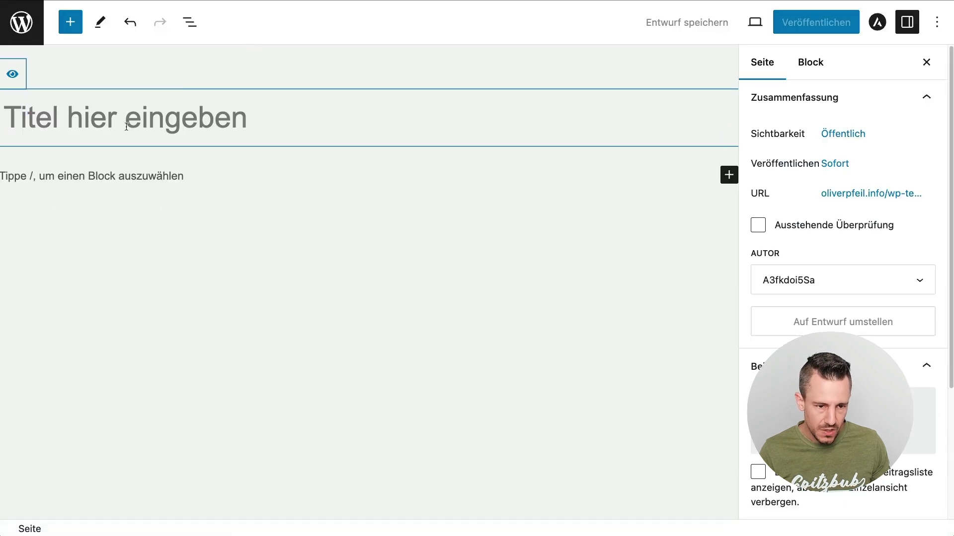
{"action": "type", "text": "404 "}
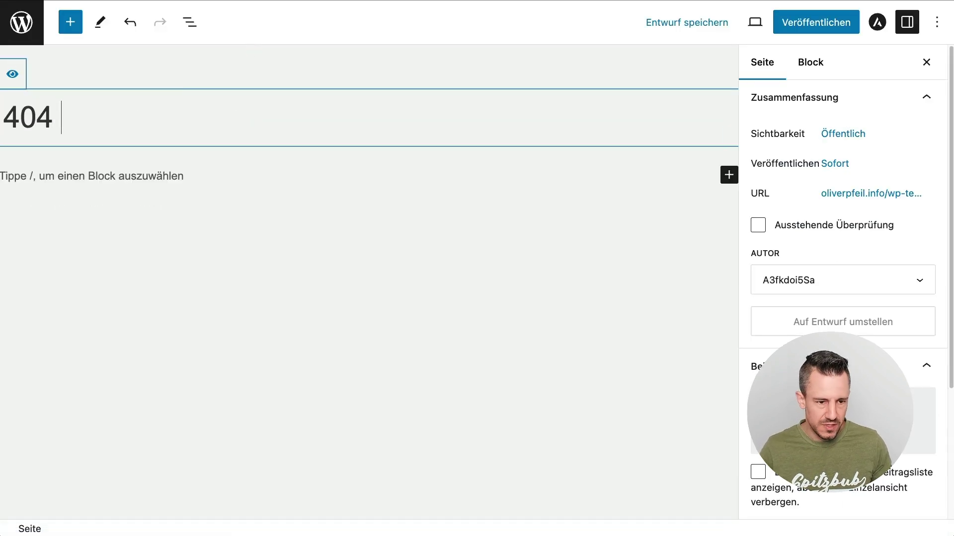
{"action": "type", "text": "Fehlerseite"}
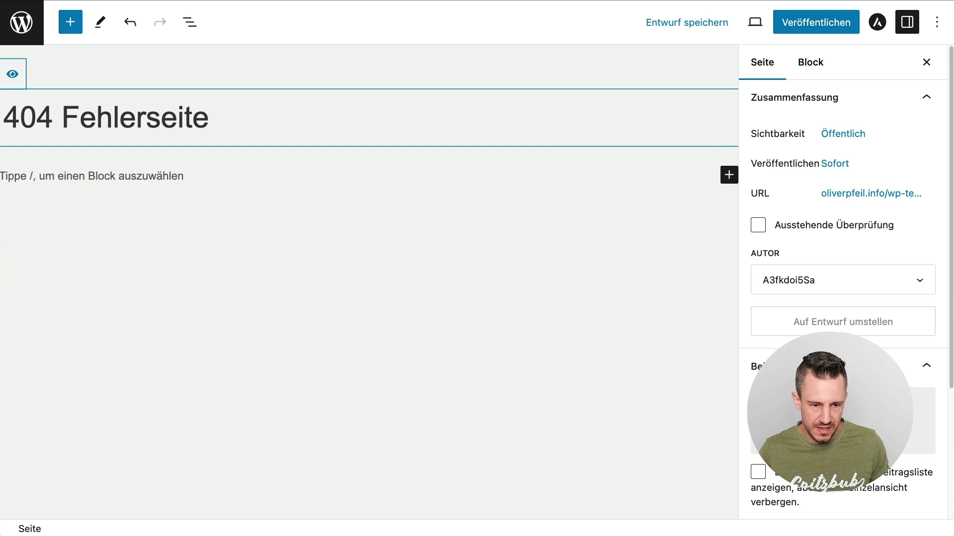
{"action": "left_click", "coordinate": [785, 29]}
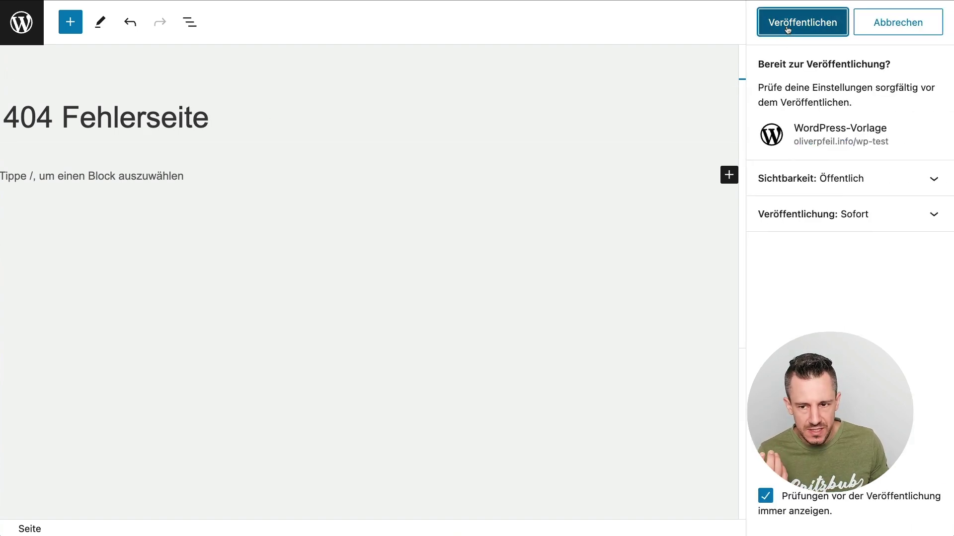
{"action": "left_click", "coordinate": [787, 29]}
Step: Write the page's first paragraph: "Du bist hier auf einer Seite gelandet, die es leider nicht gibt."
{"action": "left_click", "coordinate": [105, 179]}
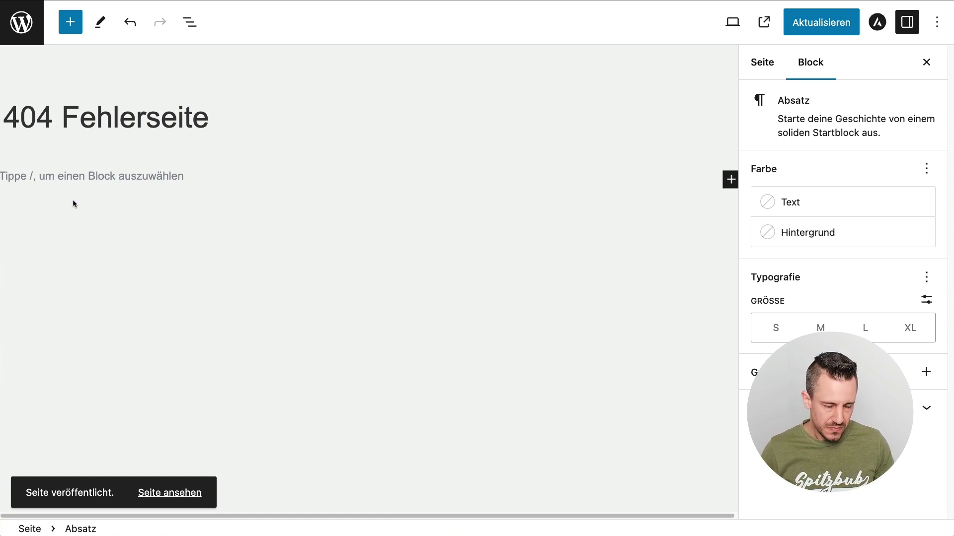
{"action": "type", "text": "D"}
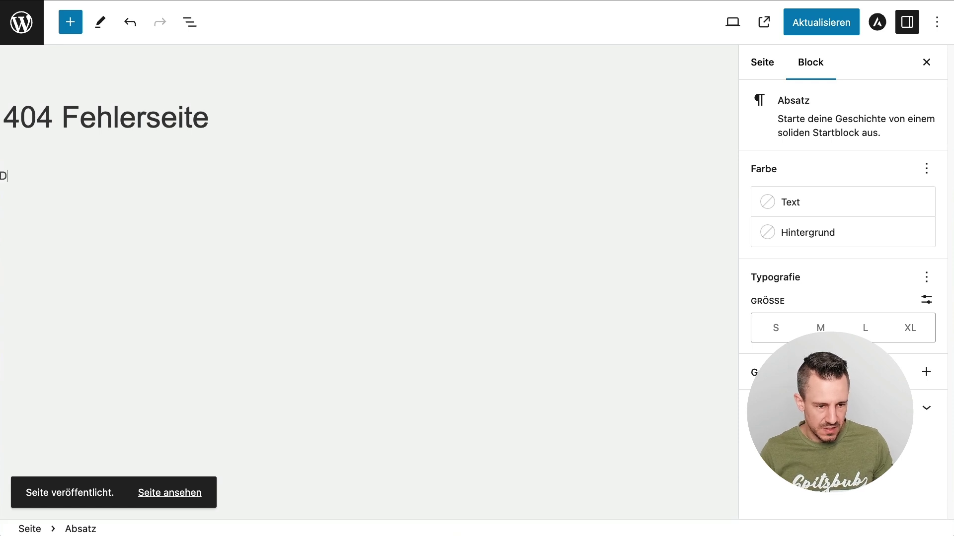
{"action": "type", "text": "u bist "}
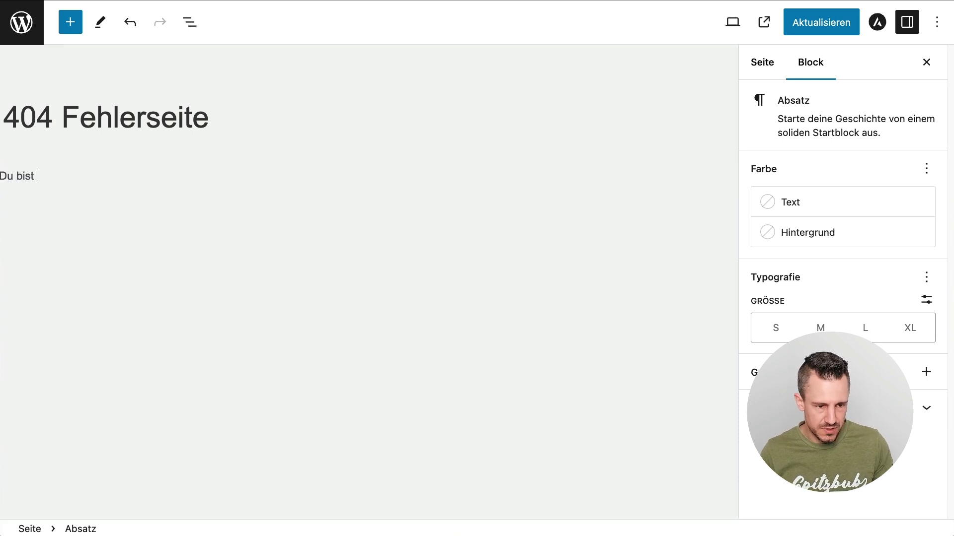
{"action": "type", "text": "hier auf einer Sei"}
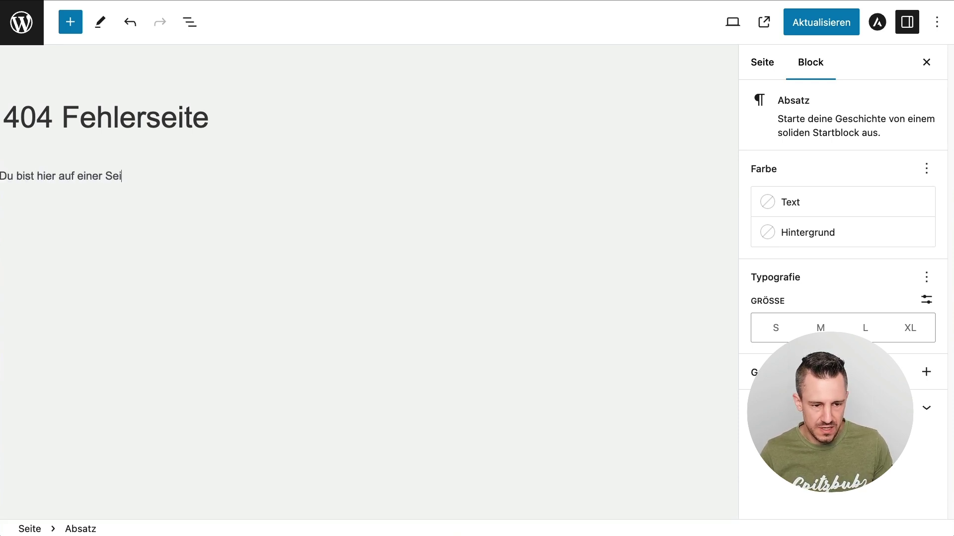
{"action": "type", "text": "te geladdet "}
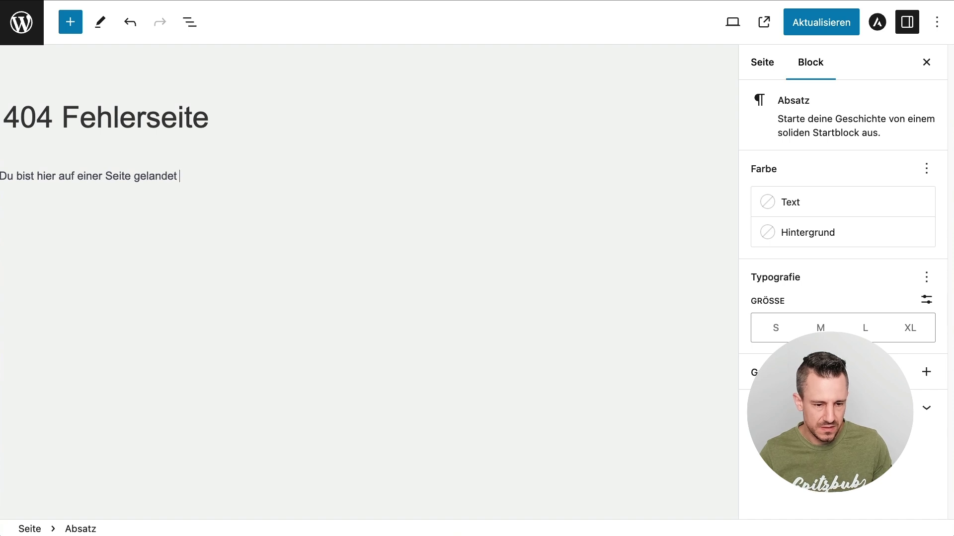
{"action": "type", "text": " die es leider"}
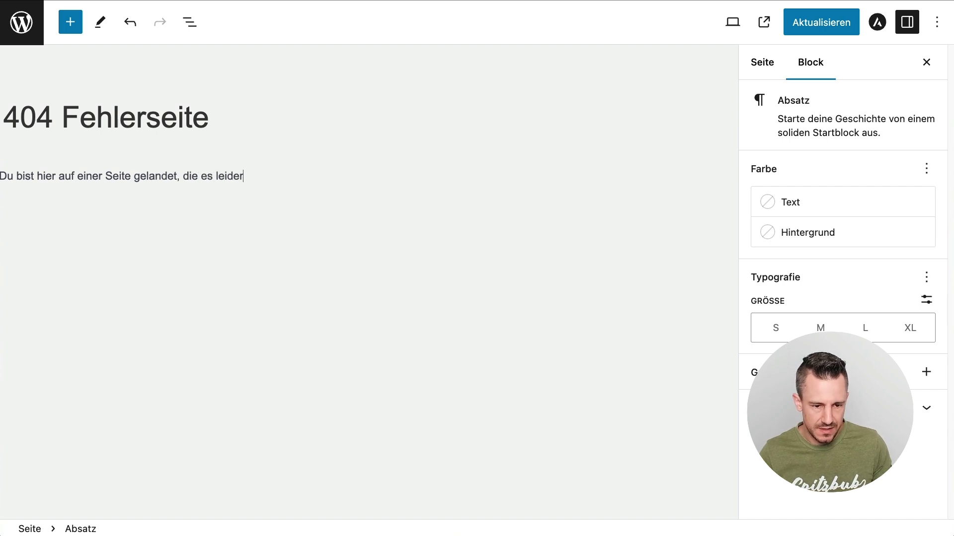
{"action": "type", "text": " nicht gibt."}
Step: Add a second paragraph reading "Klicke hier auf folgenden Link und du gelangst zur Startseite"
{"action": "key", "text": "Return"}
{"action": "type", "text": "Klicke hier auf "}
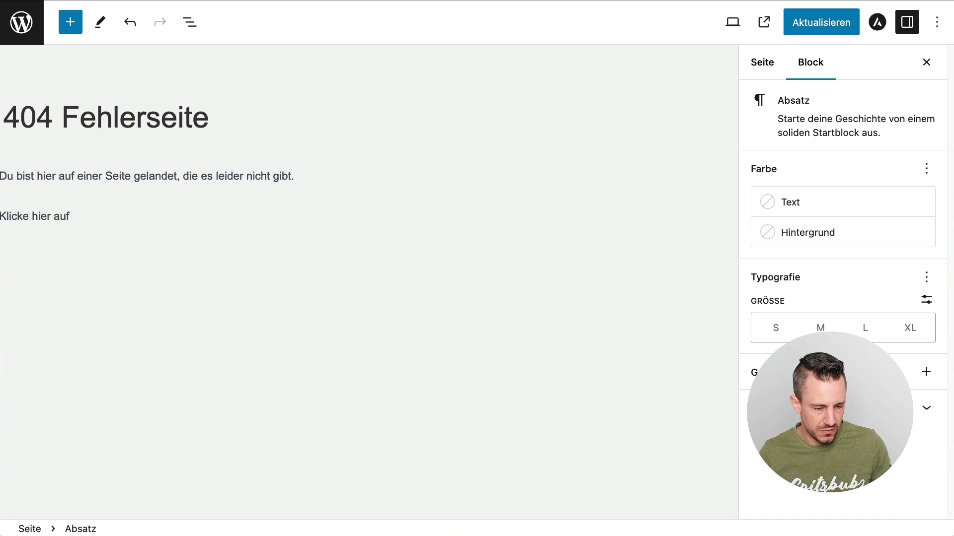
{"action": "type", "text": "folgenden L"}
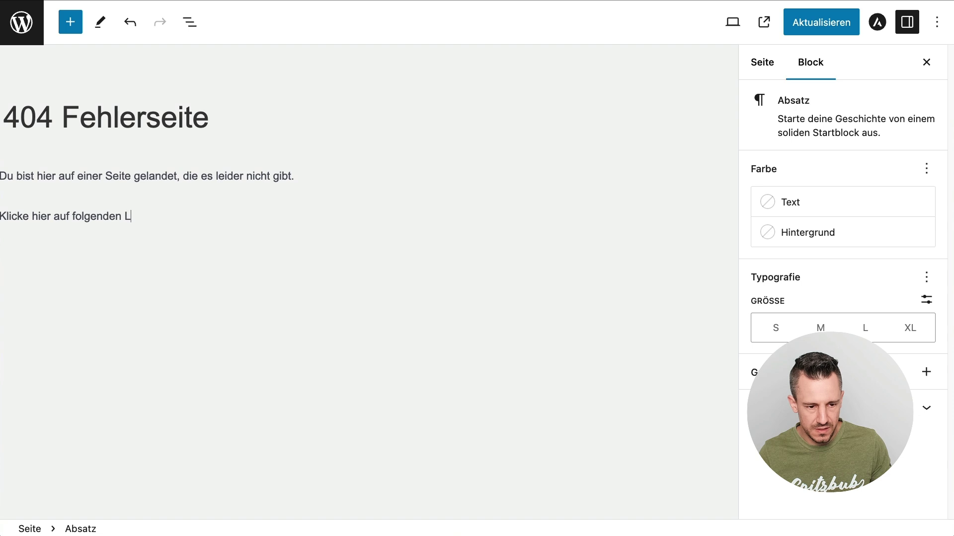
{"action": "type", "text": "ink und du gel"}
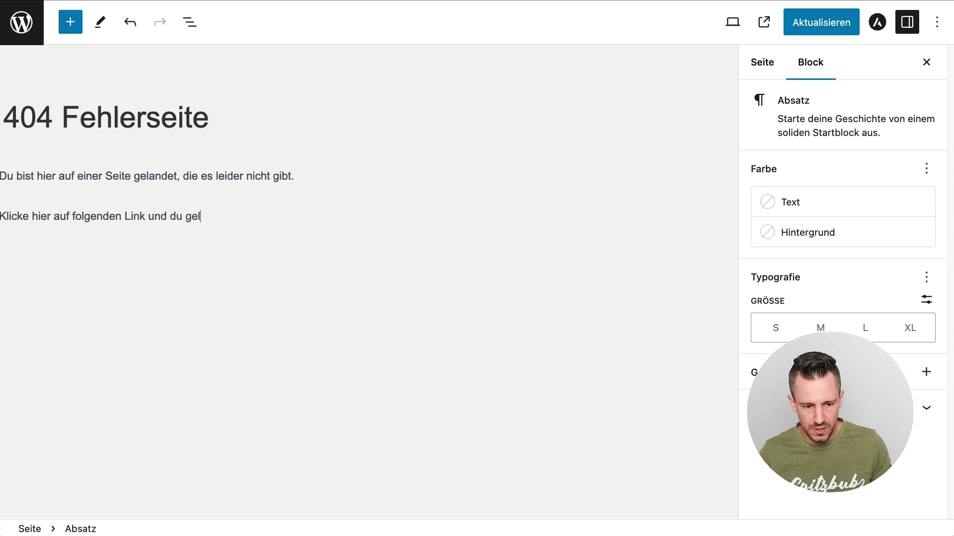
{"action": "type", "text": "n"}
{"action": "key", "text": "BackSpace"}
{"action": "type", "text": "agst"}
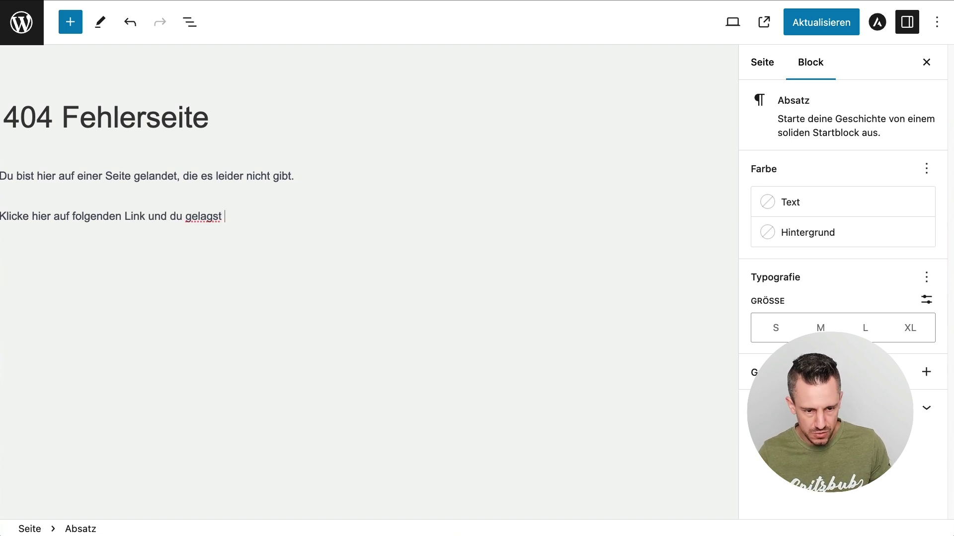
{"action": "key", "text": "BackSpace"}
{"action": "type", "text": "z"}
{"action": "key", "text": "BackSpace"}
{"action": "key", "text": "BackSpace"}
{"action": "type", "text": "gst zur Startseite"}
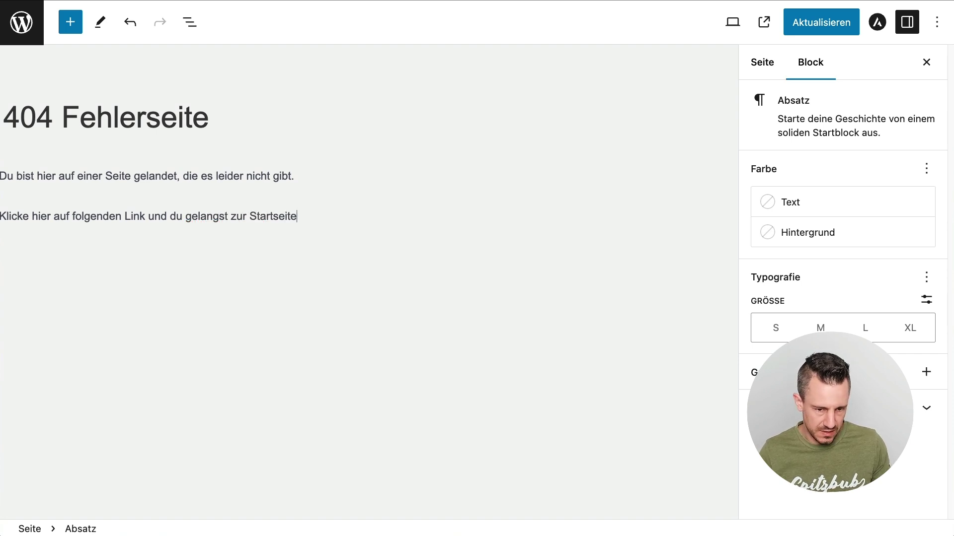
Step: Link the whole second paragraph to the copied homepage URL and update the page
{"action": "triple_click", "coordinate": [8, 215]}
{"action": "left_click", "coordinate": [189, 180]}
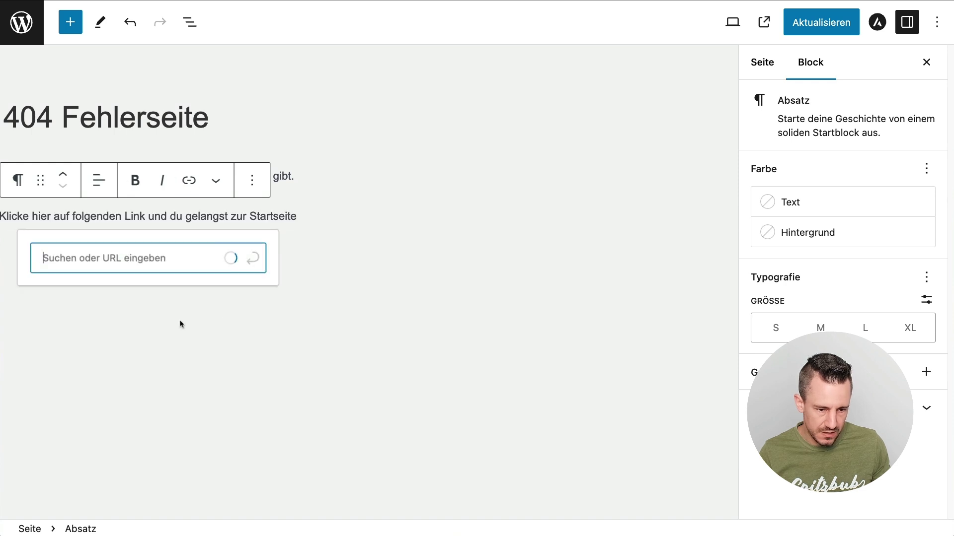
{"action": "key", "text": "super+v"}
{"action": "key", "text": "Return"}
{"action": "left_click", "coordinate": [247, 391]}
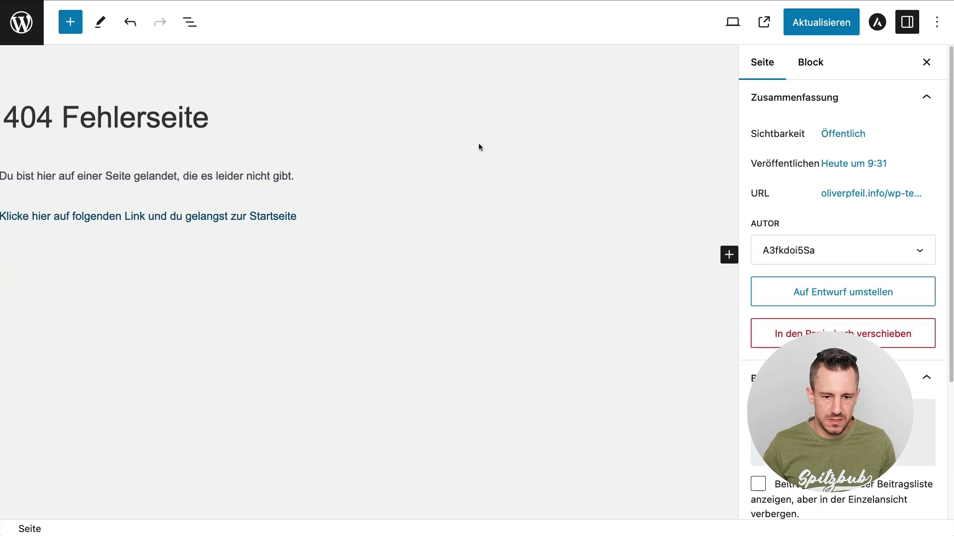
{"action": "left_click", "coordinate": [804, 28]}
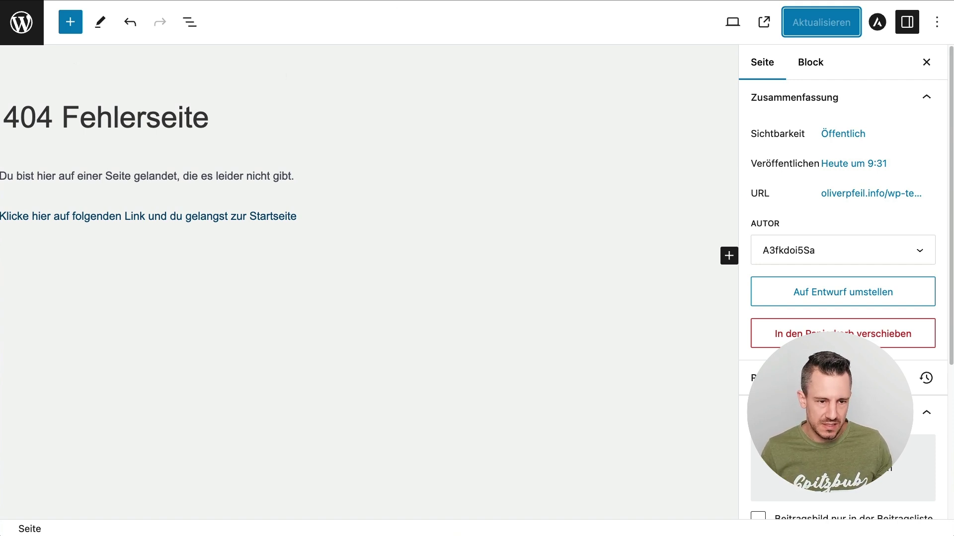
Step: Leave the page editor, open the 404-Fehlerseite settings under Design and look through the pages selectable as error page
{"action": "left_click", "coordinate": [23, 23]}
{"action": "mouse_move", "coordinate": [27, 25]}
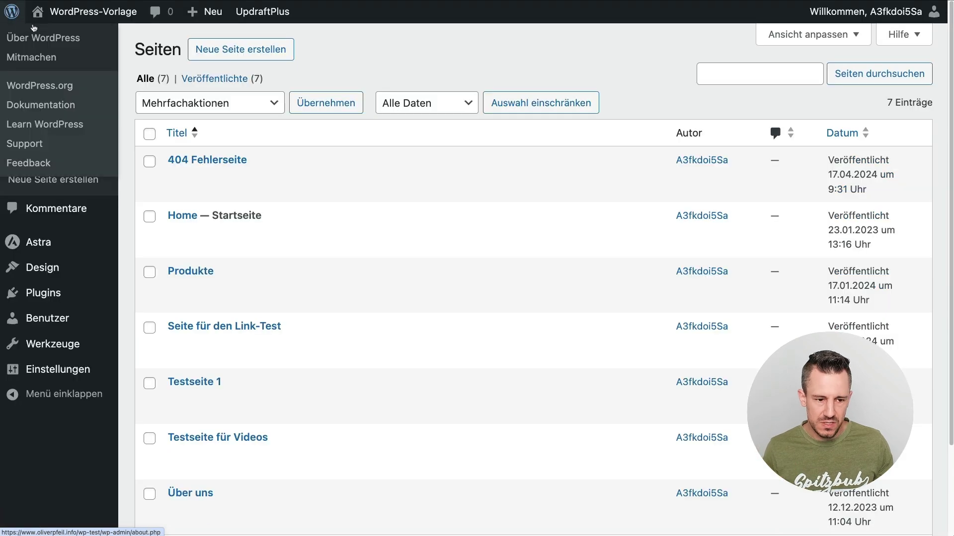
{"action": "mouse_move", "coordinate": [54, 274]}
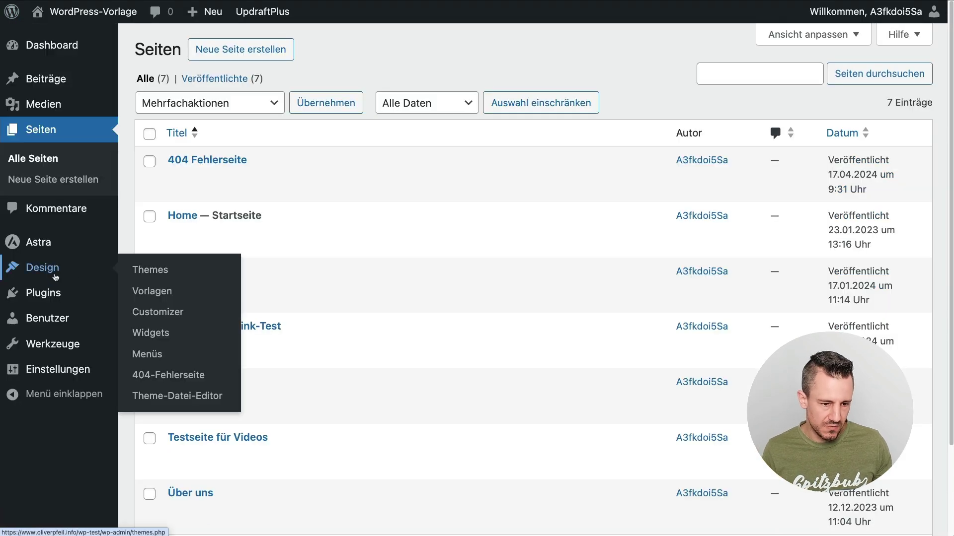
{"action": "left_click", "coordinate": [159, 376]}
{"action": "left_click", "coordinate": [208, 204]}
{"action": "left_click", "coordinate": [213, 386]}
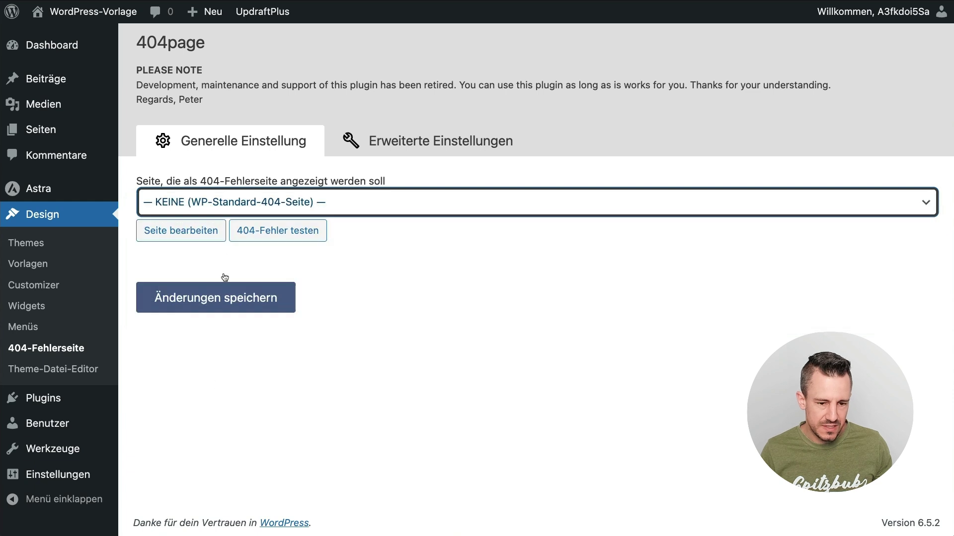
{"action": "left_click", "coordinate": [213, 203]}
{"action": "left_click", "coordinate": [204, 374]}
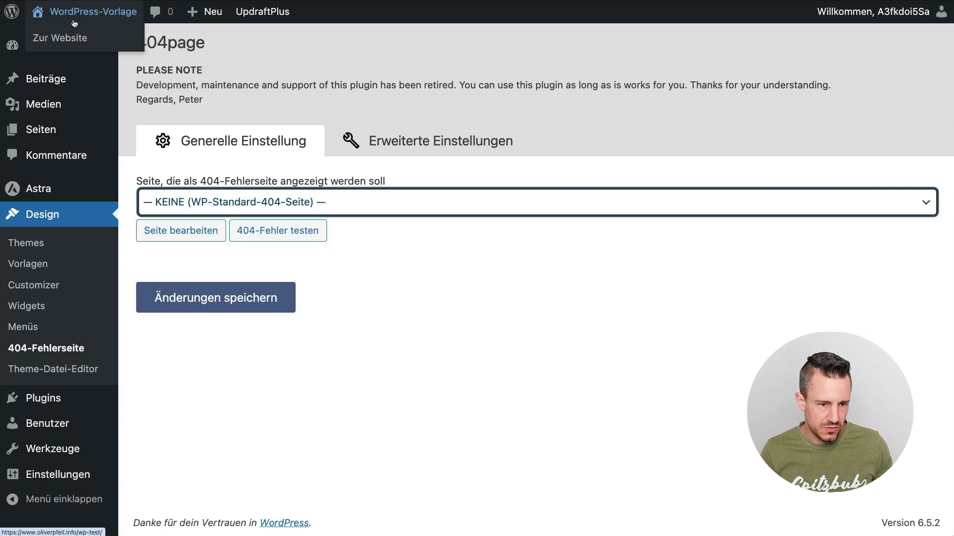
Step: Visit the website at the nonexistent path /wp-test/asd and examine the text of the default 404 page
{"action": "left_click", "coordinate": [93, 11]}
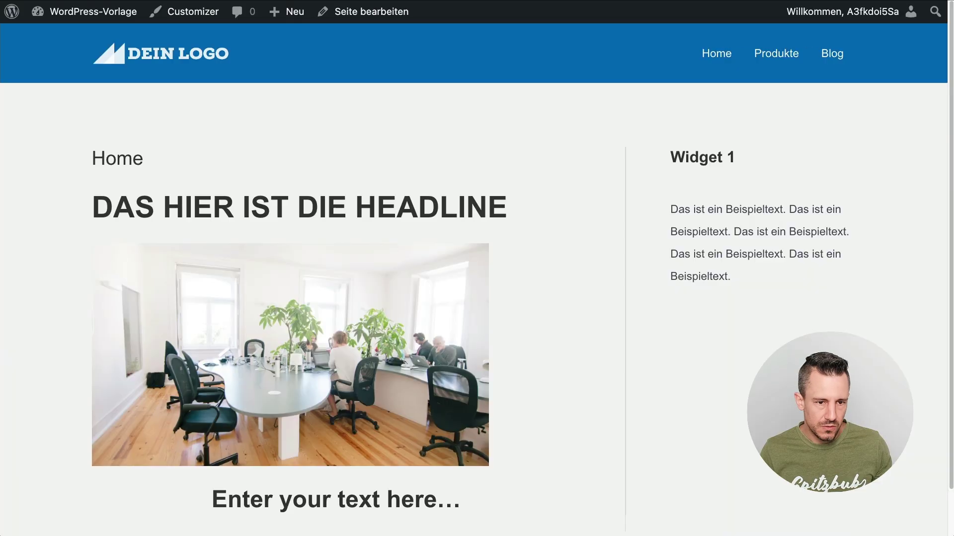
{"action": "key", "text": "super+l"}
{"action": "type", "text": "nicht-existierende-seite"}
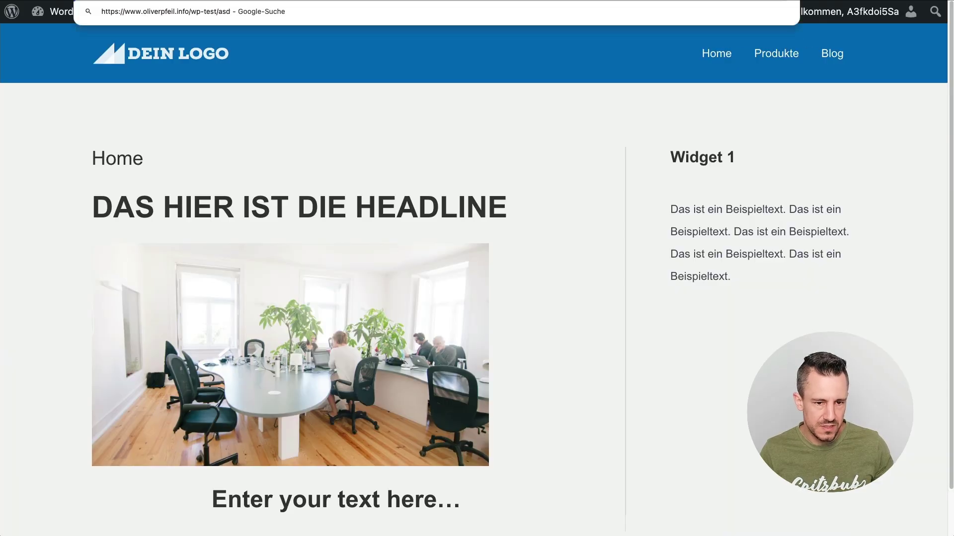
{"action": "key", "text": "Return"}
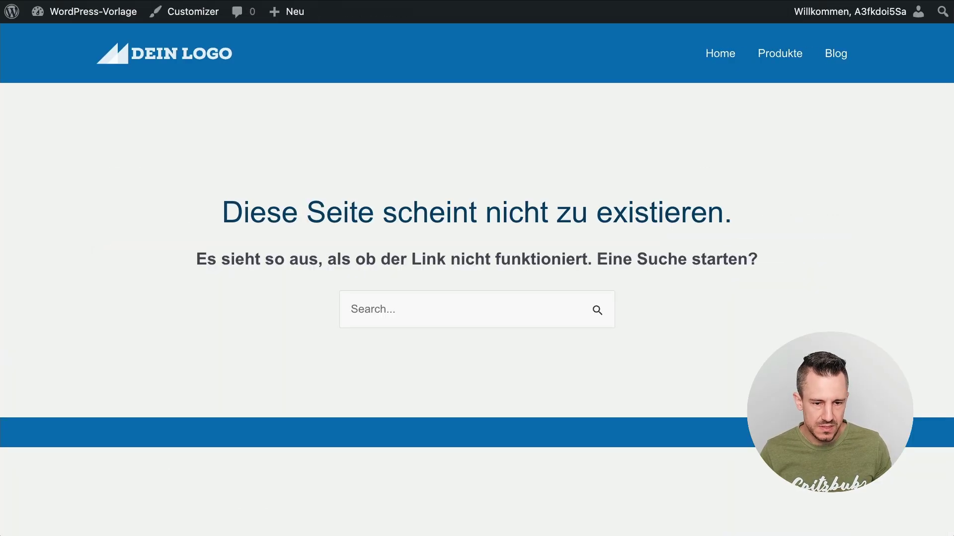
{"action": "left_click_drag", "start_coordinate": [264, 212], "coordinate": [752, 366]}
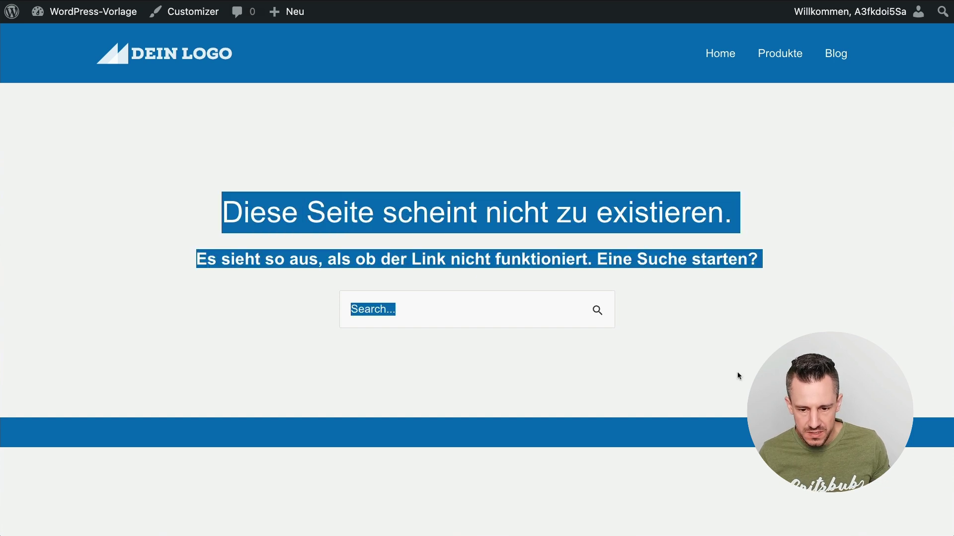
{"action": "left_click", "coordinate": [347, 240]}
{"action": "left_click_drag", "start_coordinate": [230, 215], "coordinate": [787, 307]}
{"action": "left_click", "coordinate": [209, 221]}
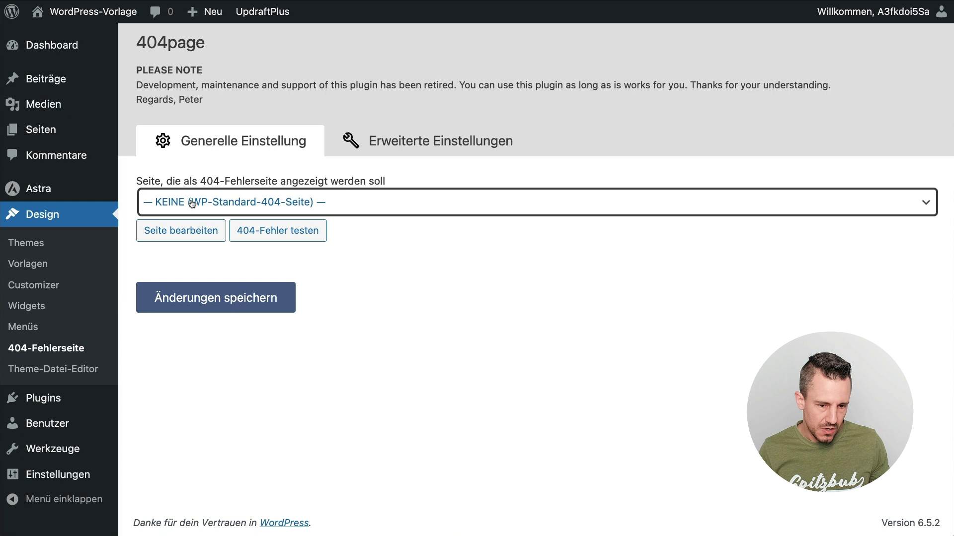
Step: Set "404 Fehlerseite" as the page shown for 404 errors in the general 404page settings and save the changes
{"action": "left_click", "coordinate": [192, 203]}
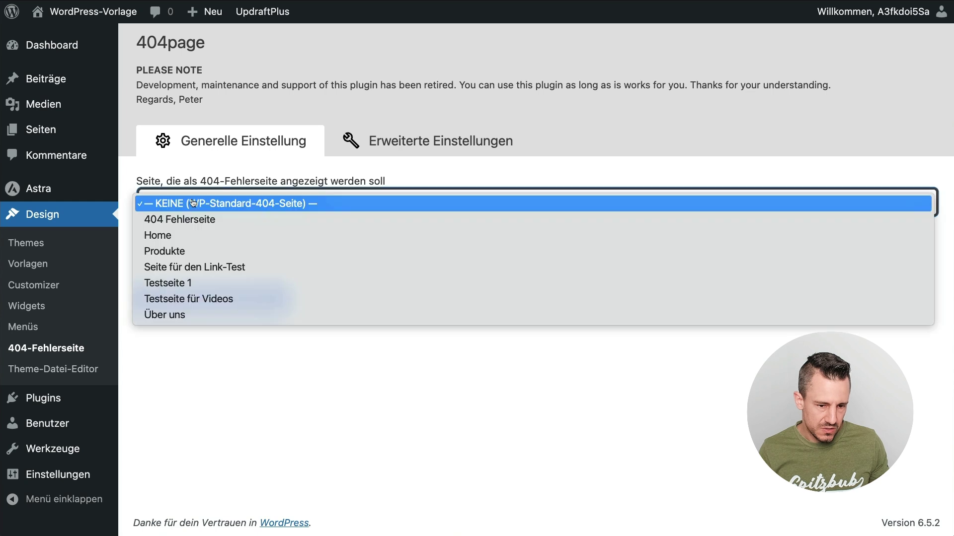
{"action": "left_click", "coordinate": [197, 220]}
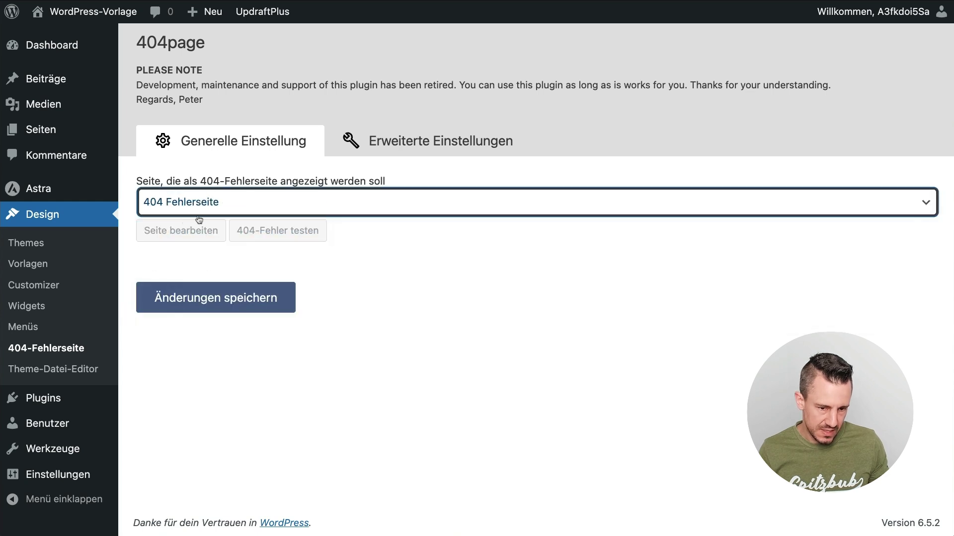
{"action": "left_click", "coordinate": [224, 301]}
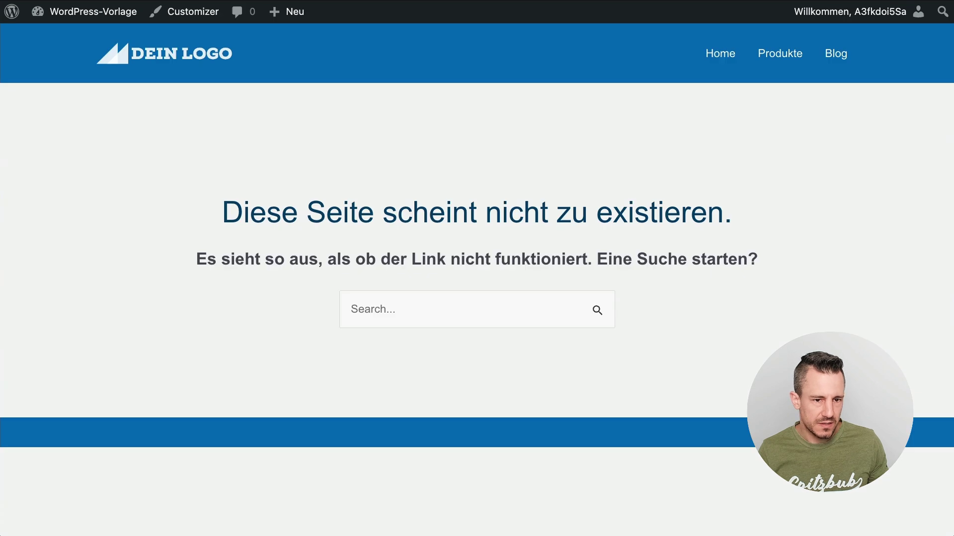
Step: Reload the nonexistent address on the website and examine the custom error page's content and the Widget 1 sidebar
{"action": "key", "text": "super+r"}
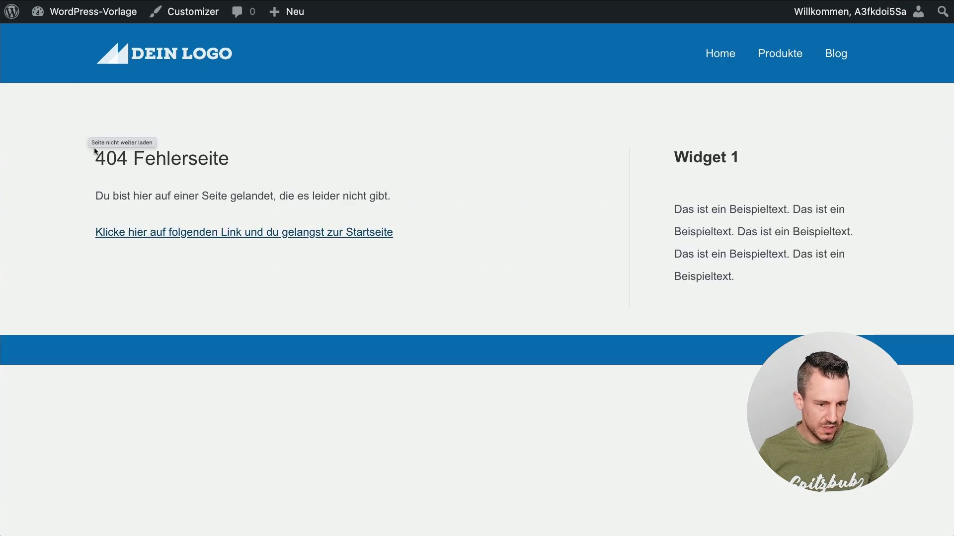
{"action": "left_click_drag", "start_coordinate": [96, 155], "coordinate": [364, 253]}
{"action": "left_click", "coordinate": [492, 250]}
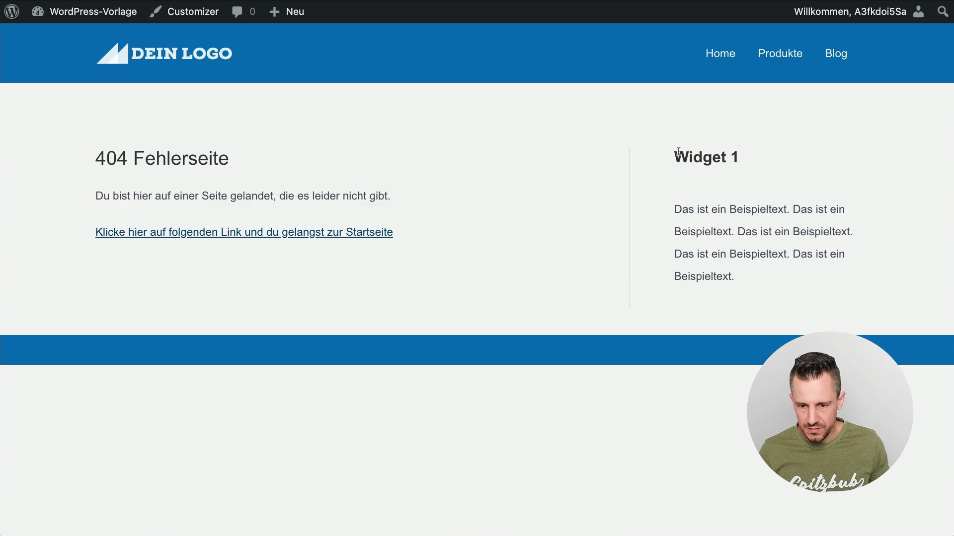
{"action": "left_click_drag", "start_coordinate": [675, 151], "coordinate": [750, 293]}
{"action": "left_click", "coordinate": [666, 213]}
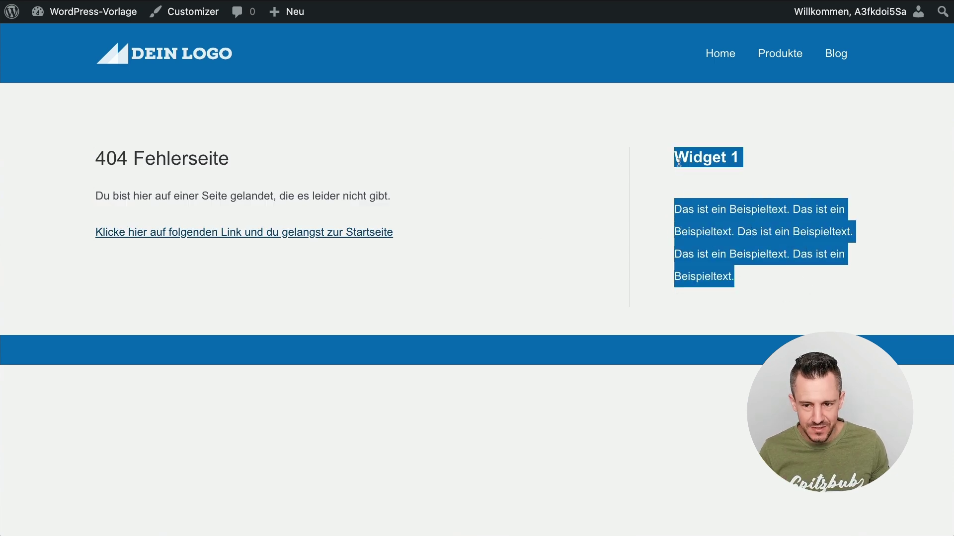
{"action": "left_click_drag", "start_coordinate": [675, 151], "coordinate": [735, 274]}
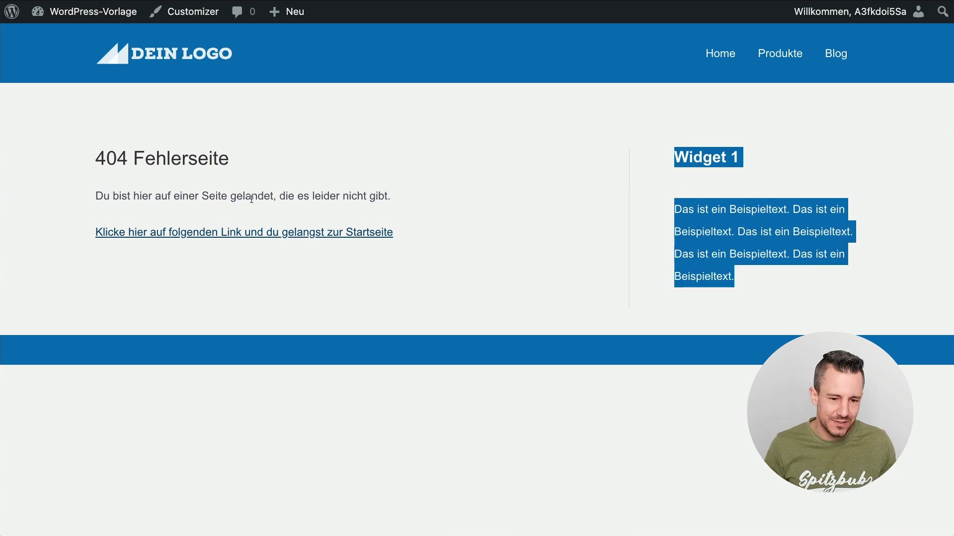
{"action": "left_click", "coordinate": [98, 190]}
{"action": "left_click_drag", "start_coordinate": [96, 160], "coordinate": [448, 256]}
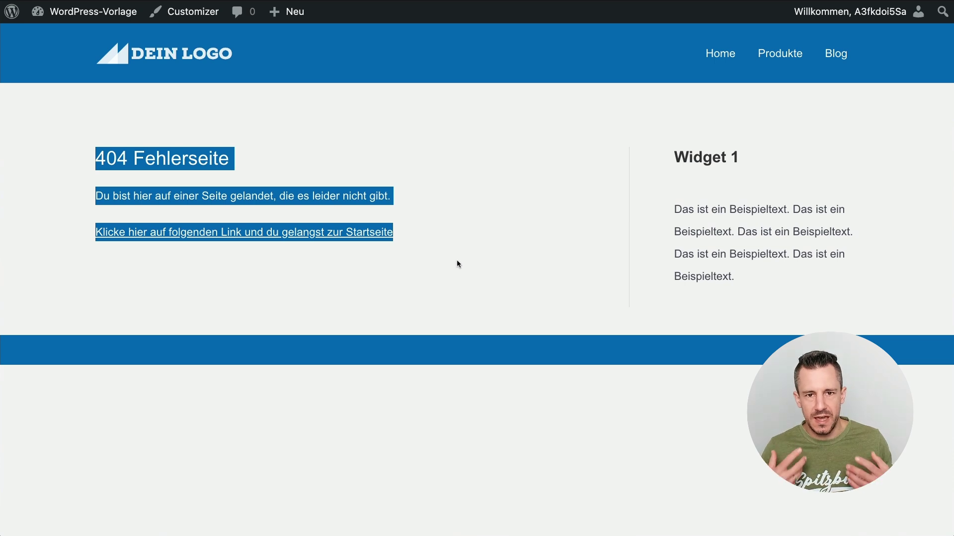